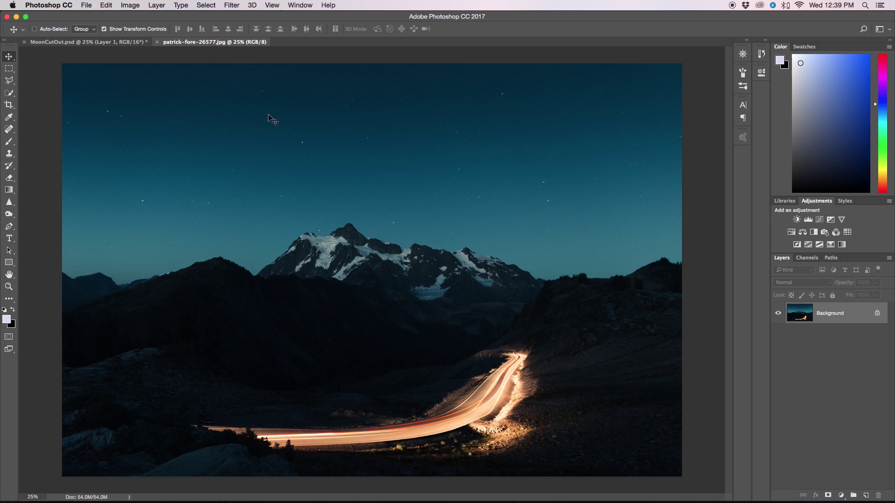
# Drag the moon from MoonCutOut.psd into patrick-fore-26577.jpg and scale it to 147.95% in the upper-left sky.
pyautogui.click(108, 43)
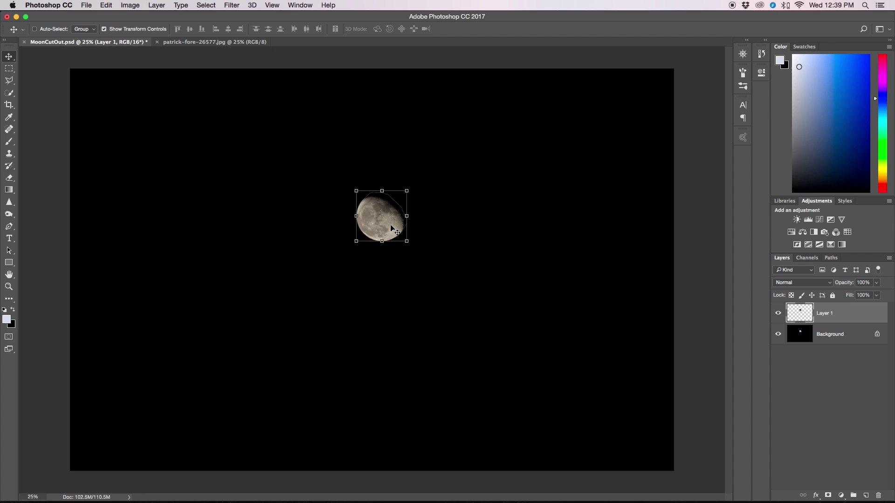
pyautogui.moveTo(389, 226); pyautogui.dragTo(190, 43)
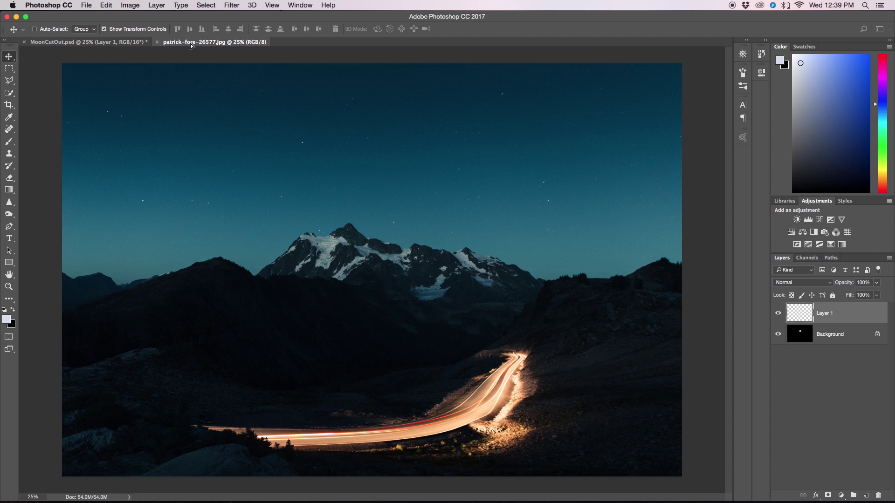
pyautogui.moveTo(306, 228); pyautogui.dragTo(306, 228)
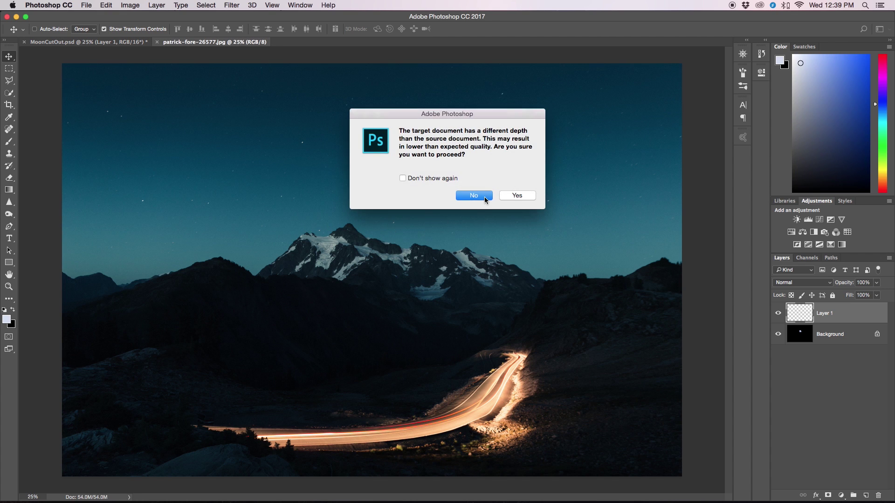
pyautogui.click(511, 199)
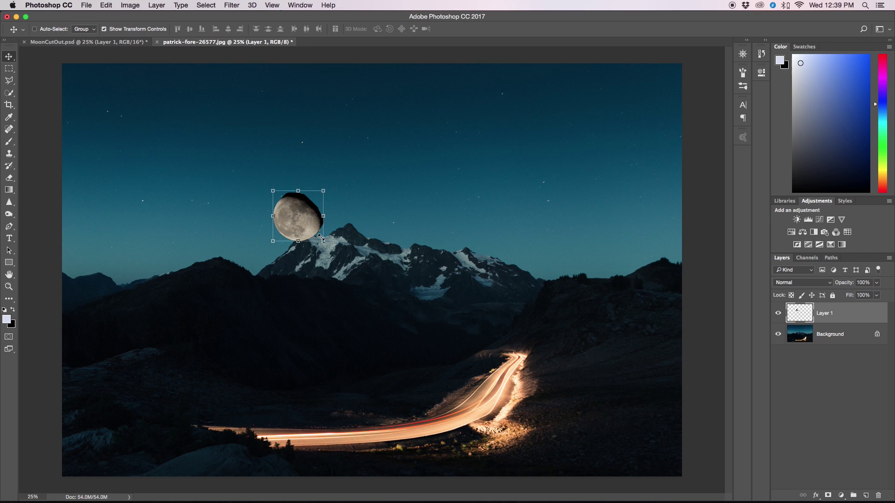
pyautogui.moveTo(324, 242); pyautogui.dragTo(252, 180)
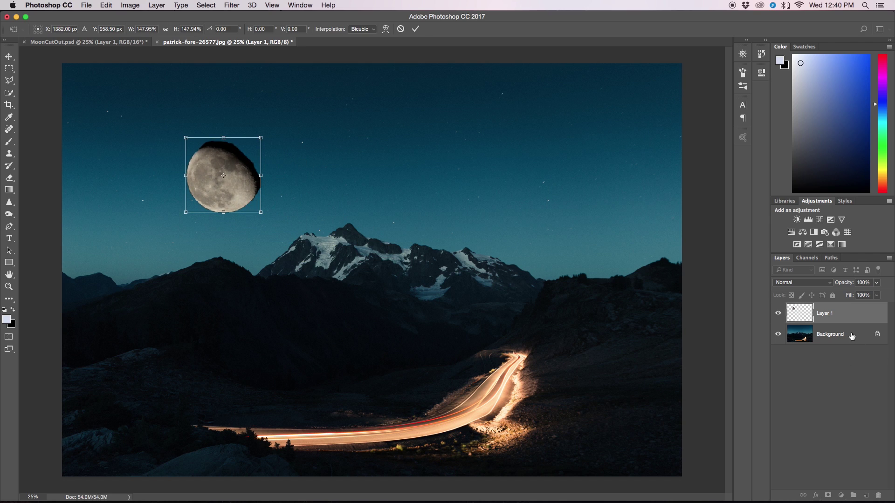
pyautogui.click(415, 29)
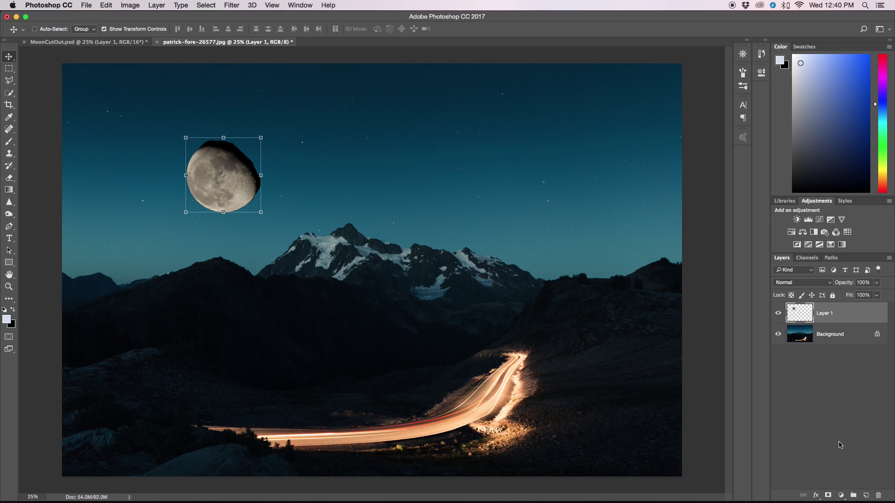
# Add a layer mask to Layer 1 and paint black with a small brush over the moon's dark upper-right fringe.
pyautogui.click(828, 495)
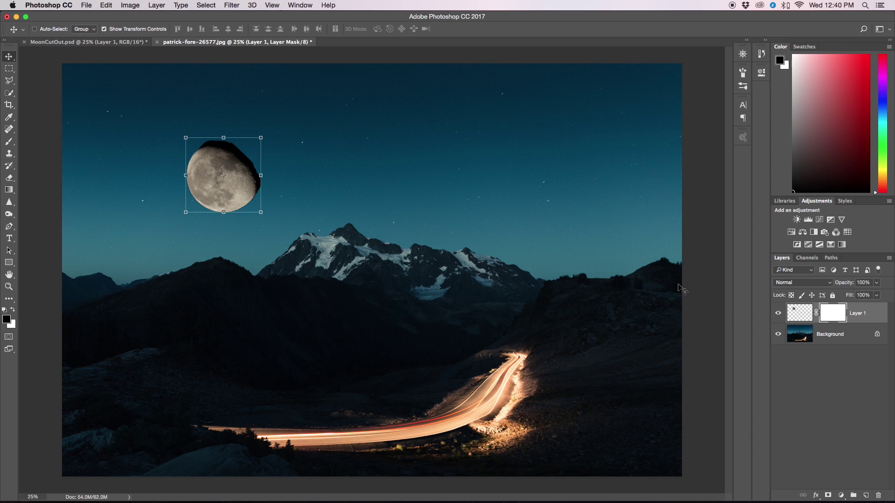
pyautogui.click(9, 142)
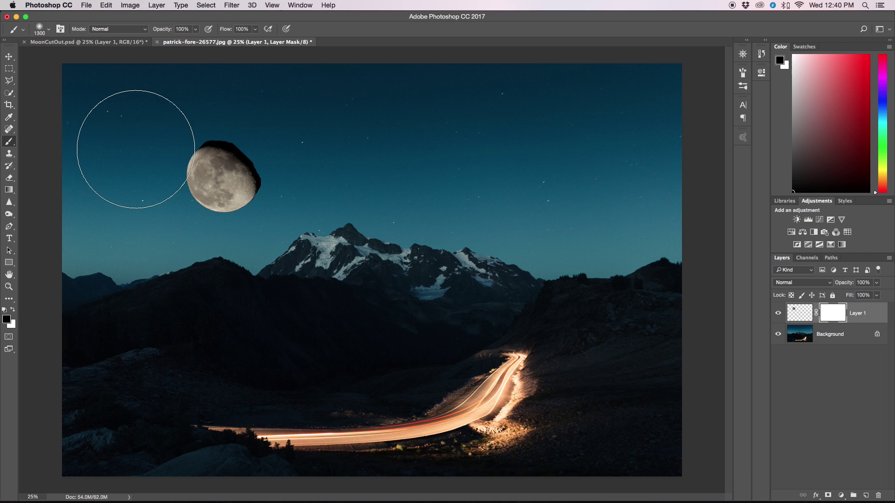
pyautogui.press('[')
pyautogui.press('[')
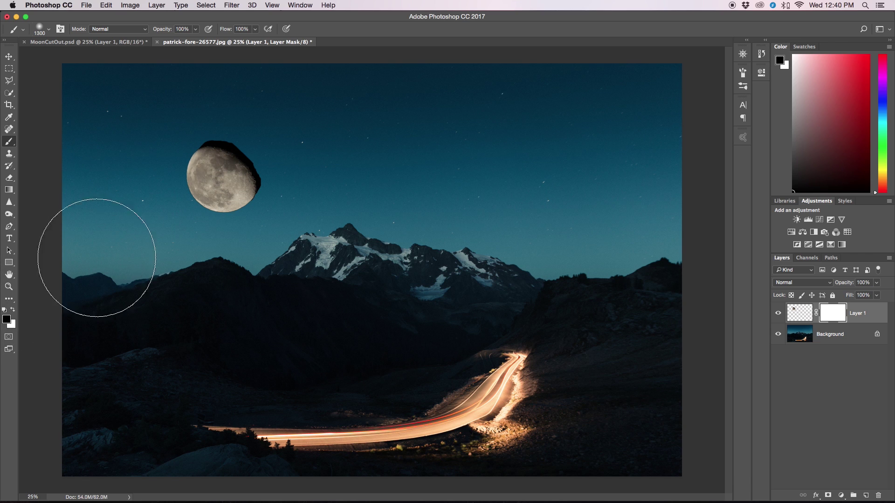
pyautogui.press('[')
pyautogui.press('[')
pyautogui.press('[')
pyautogui.press('[')
pyautogui.press('[')
pyautogui.press('[')
pyautogui.press('[')
pyautogui.press('[')
pyautogui.press('[')
pyautogui.press('[')
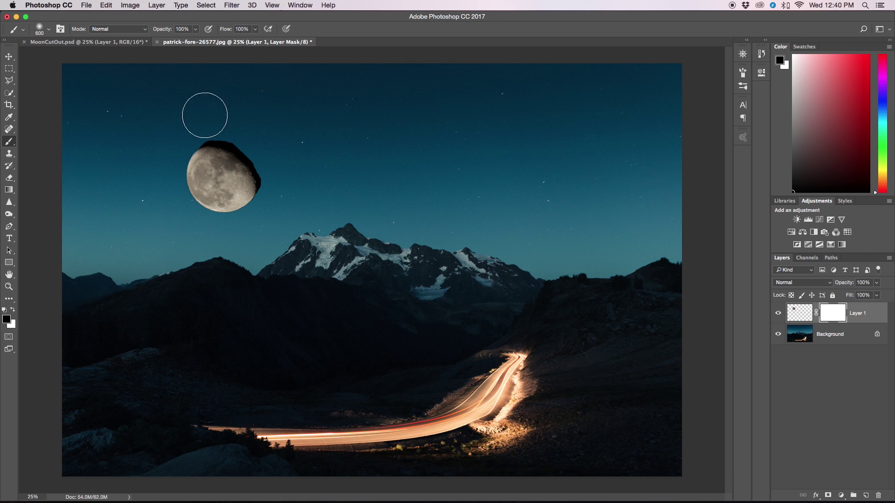
pyautogui.moveTo(192, 134)
pyautogui.mouseDown()
pyautogui.moveTo(237, 140)
pyautogui.moveTo(222, 136)
pyautogui.moveTo(250, 152)
pyautogui.moveTo(269, 185)
pyautogui.moveTo(252, 153)
pyautogui.moveTo(269, 195)
pyautogui.moveTo(245, 153)
pyautogui.moveTo(186, 138)
pyautogui.moveTo(235, 142)
pyautogui.moveTo(258, 157)
pyautogui.moveTo(264, 178)
pyautogui.mouseUp()
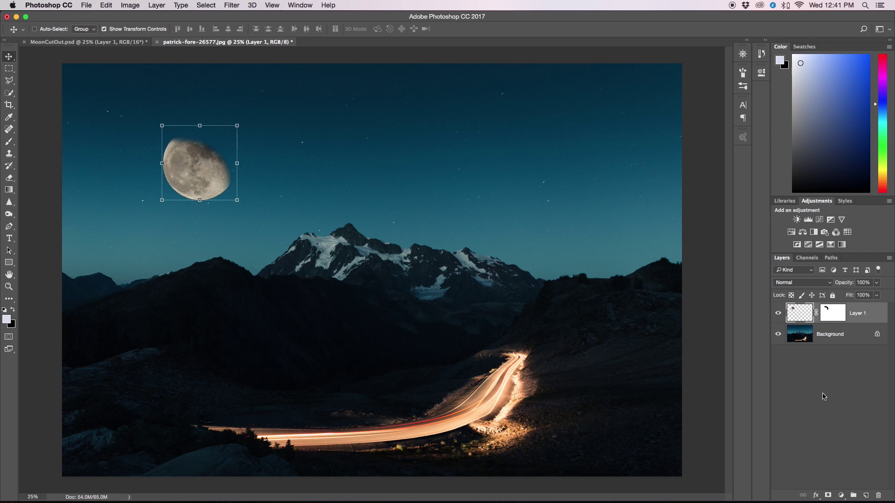
# Add a Curves adjustment clipped to Layer 1, bowing the curve upward with two points to brighten the moon.
pyautogui.click(819, 219)
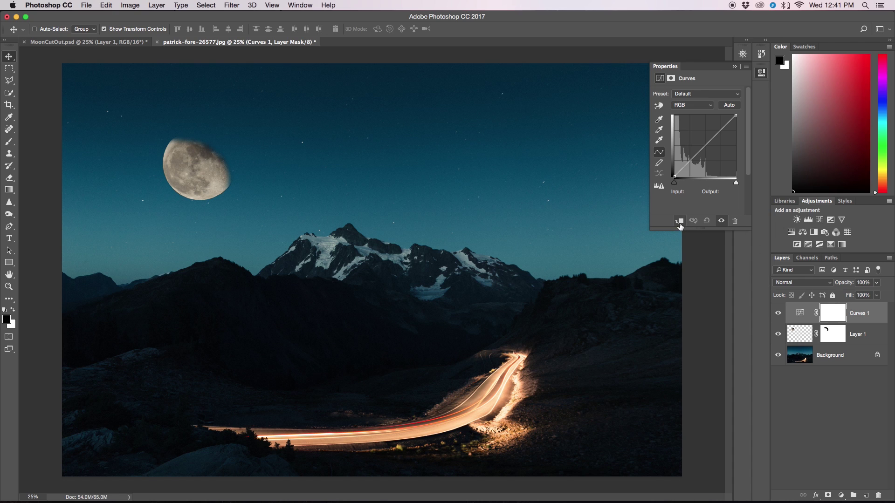
pyautogui.click(679, 223)
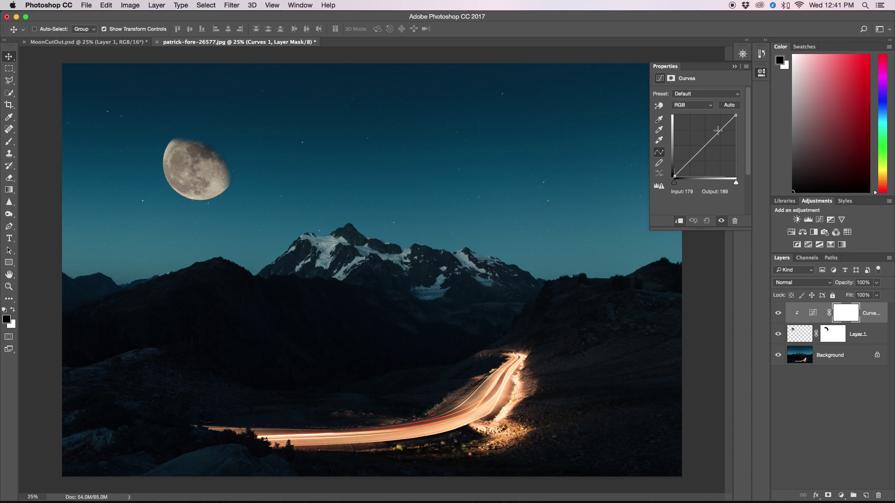
pyautogui.moveTo(720, 131); pyautogui.dragTo(718, 122)
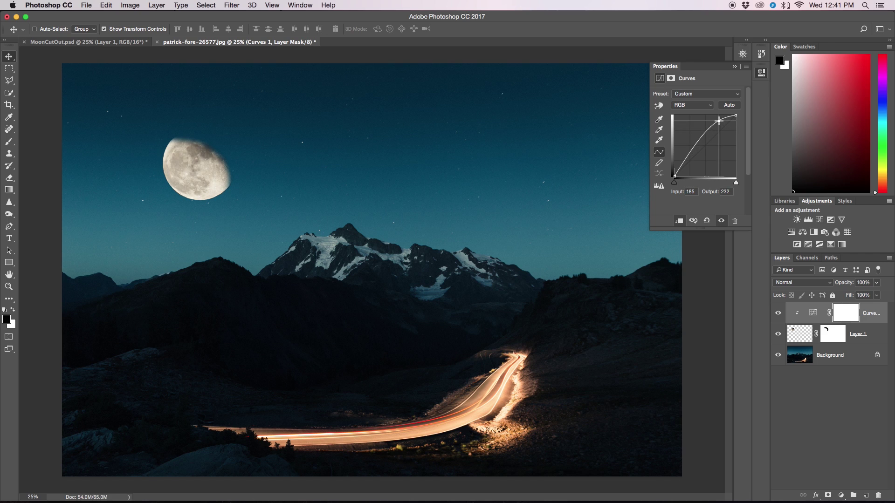
pyautogui.click(690, 155)
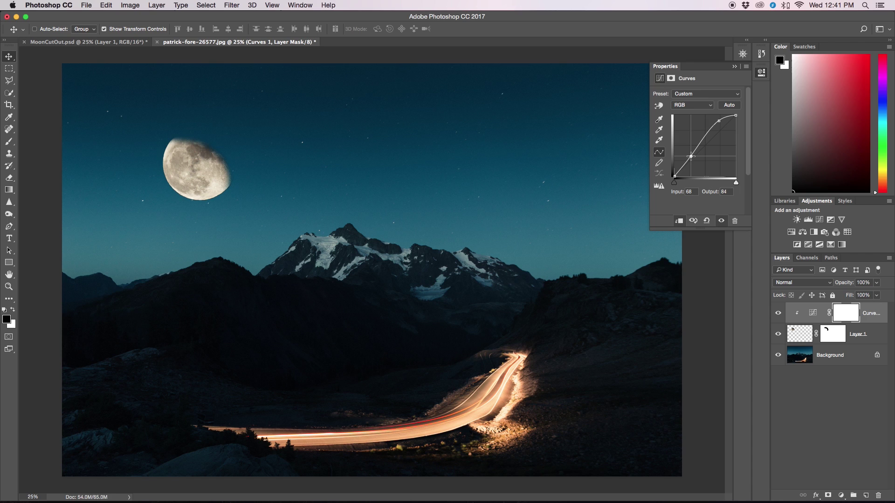
pyautogui.moveTo(690, 155); pyautogui.dragTo(690, 153)
pyautogui.scroll(-1, 690, 153)
pyautogui.moveTo(718, 117); pyautogui.dragTo(715, 116)
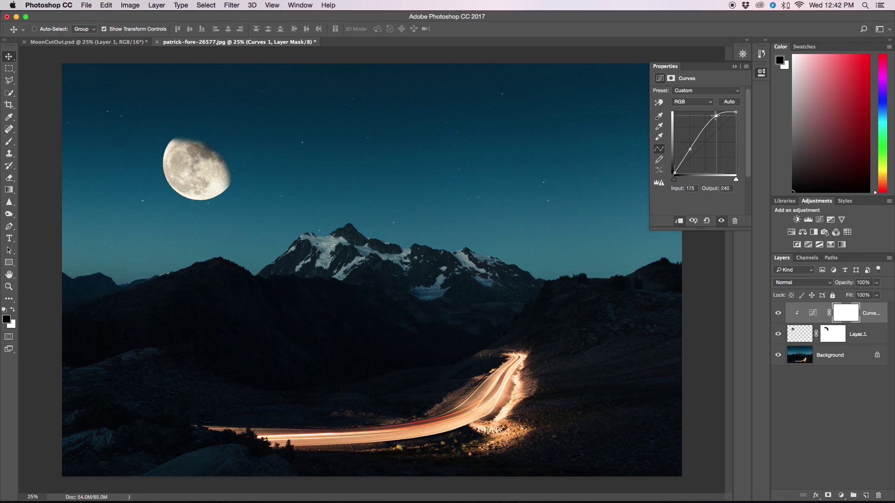
pyautogui.click(763, 348)
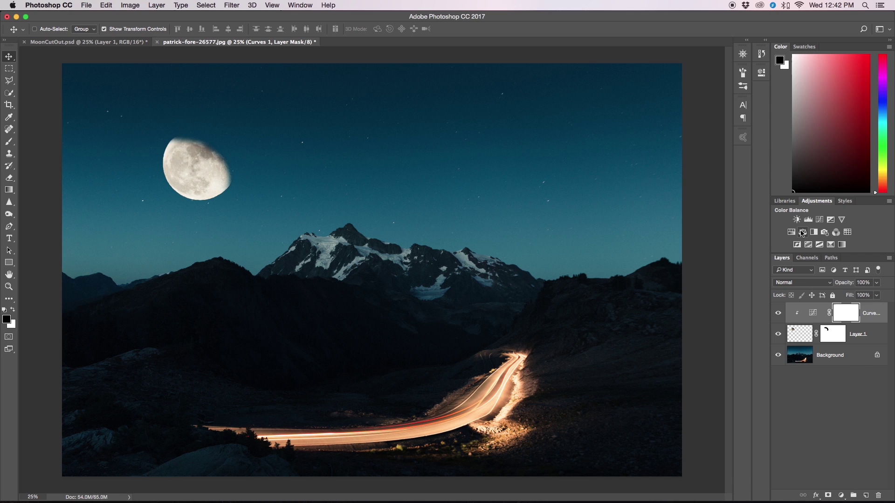
# Add a Color Balance layer clipped to the moon, shifting its midtones toward cyan and blue.
pyautogui.click(802, 232)
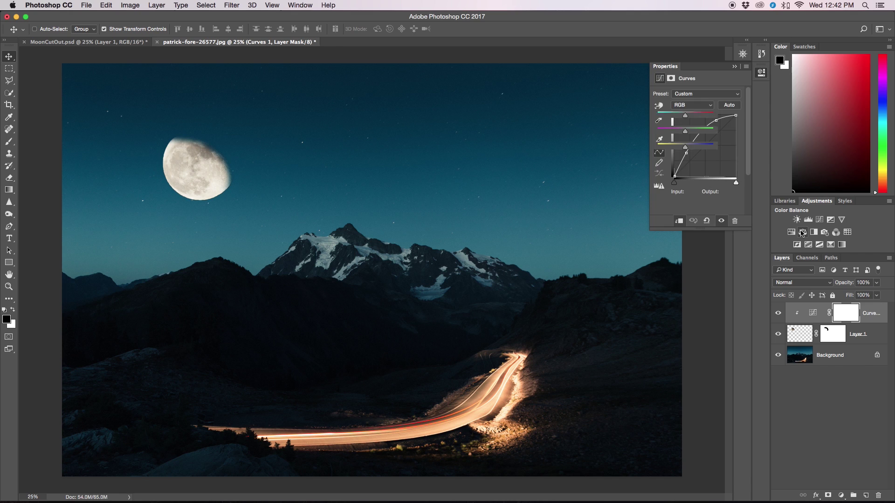
pyautogui.click(679, 221)
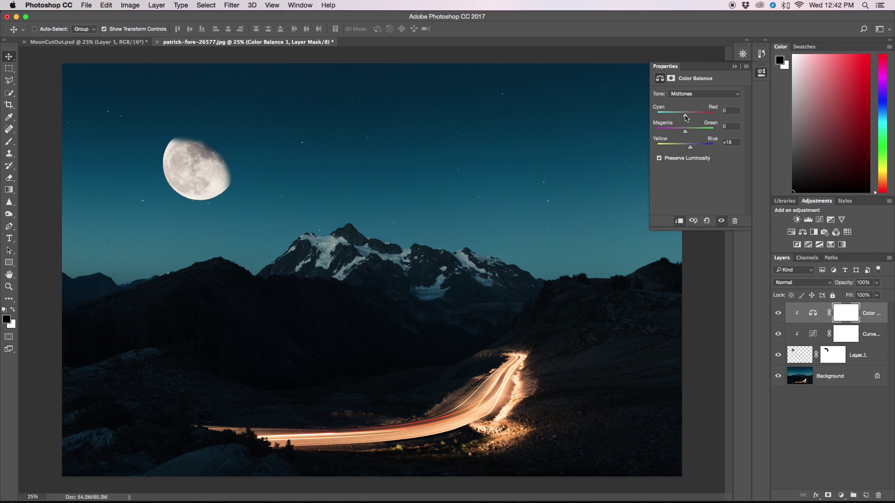
pyautogui.moveTo(684, 118); pyautogui.dragTo(682, 117)
pyautogui.click(734, 66)
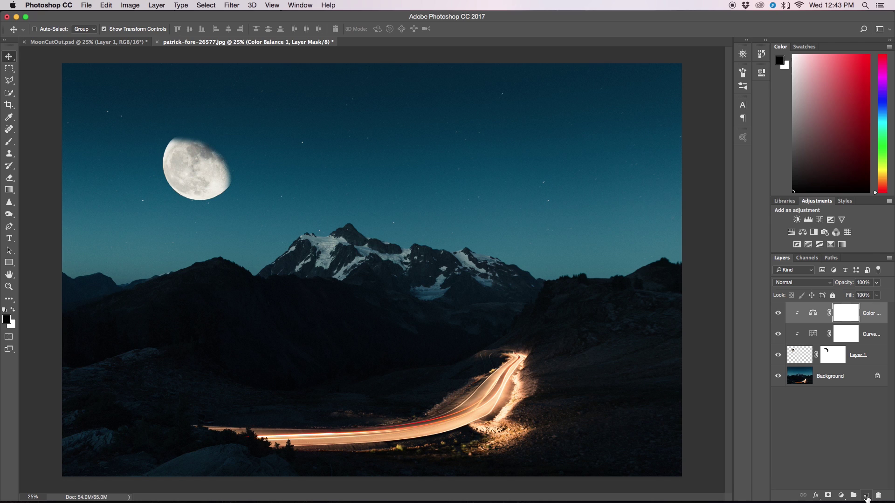
# On a new Layer 2, paint a soft light-blue glow around the moon with an enlarged brush.
pyautogui.click(866, 496)
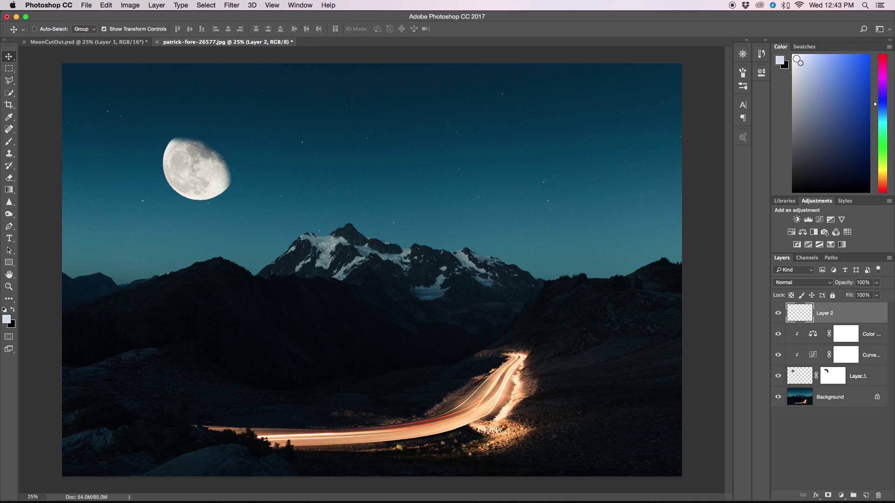
pyautogui.moveTo(798, 61); pyautogui.dragTo(800, 64)
pyautogui.press('b')
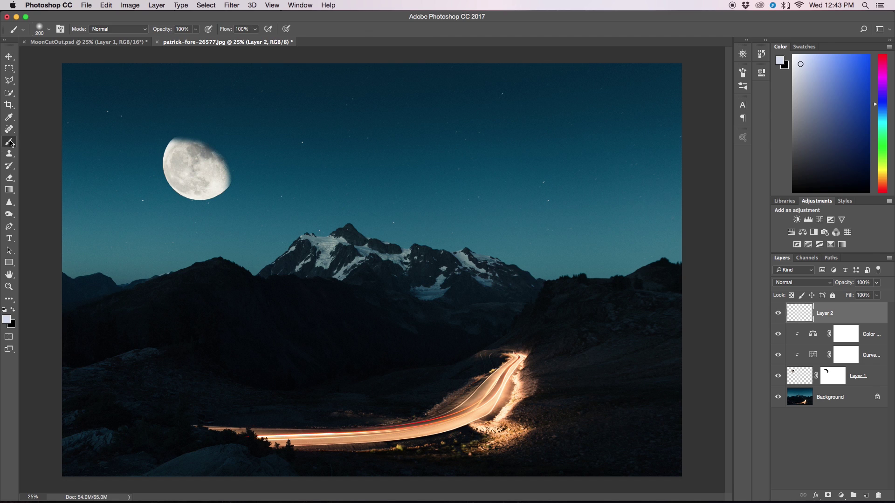
pyautogui.press(']')
pyautogui.press(']')
pyautogui.press(']')
pyautogui.press(']')
pyautogui.press(']')
pyautogui.press(']')
pyautogui.press(']')
pyautogui.press(']')
pyautogui.press(']')
pyautogui.press(']')
pyautogui.press(']')
pyautogui.click(197, 167)
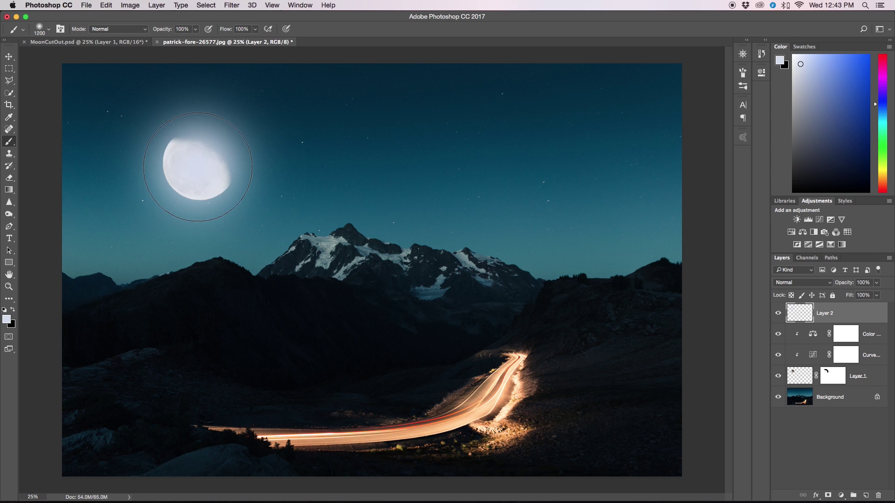
# Lower Layer 2's opacity to 47%.
pyautogui.click(876, 283)
pyautogui.moveTo(878, 293); pyautogui.dragTo(856, 295)
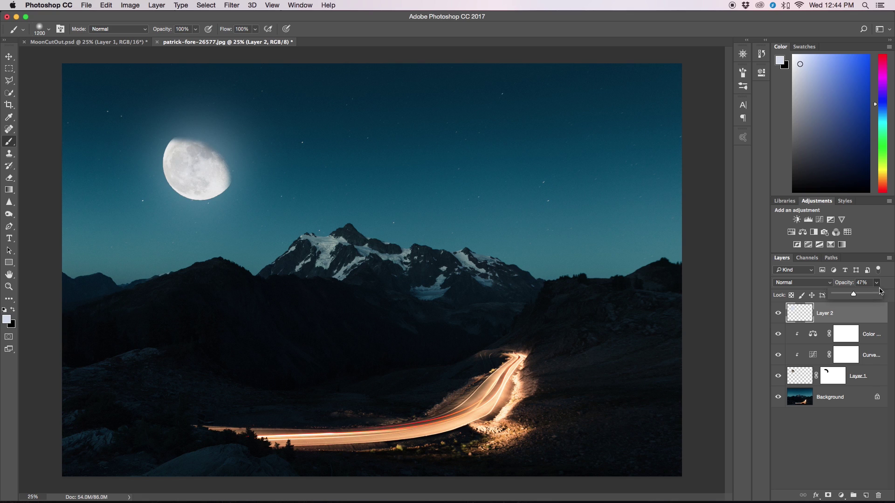
pyautogui.click(876, 283)
# Select Layer 1 together with the glow Layer 2 and scale both down to about 75%.
pyautogui.press('super+minus')
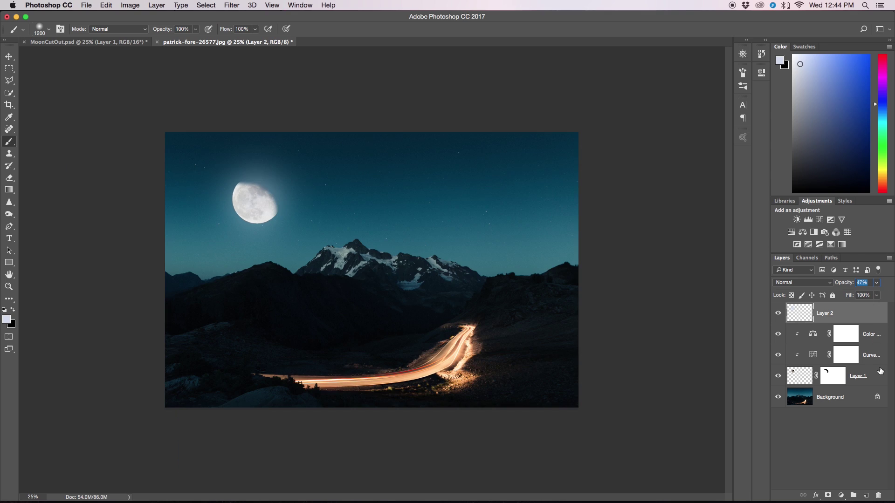
pyautogui.press('super+plus')
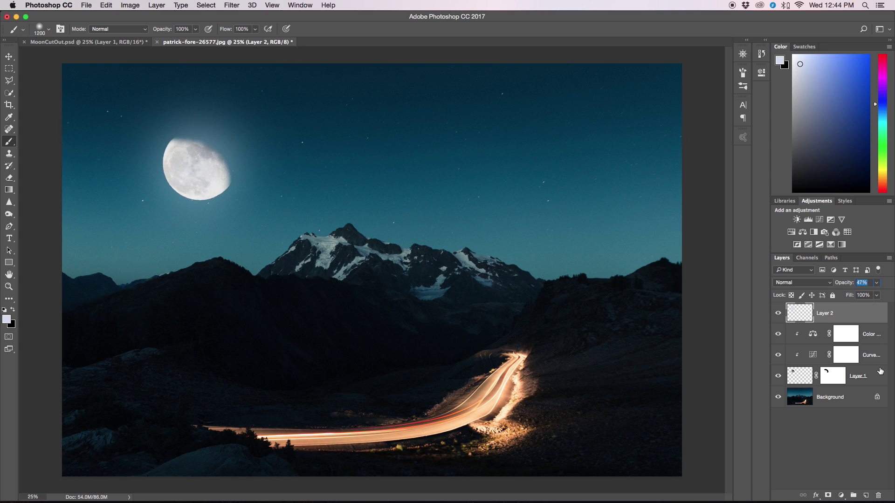
pyautogui.press('super+minus')
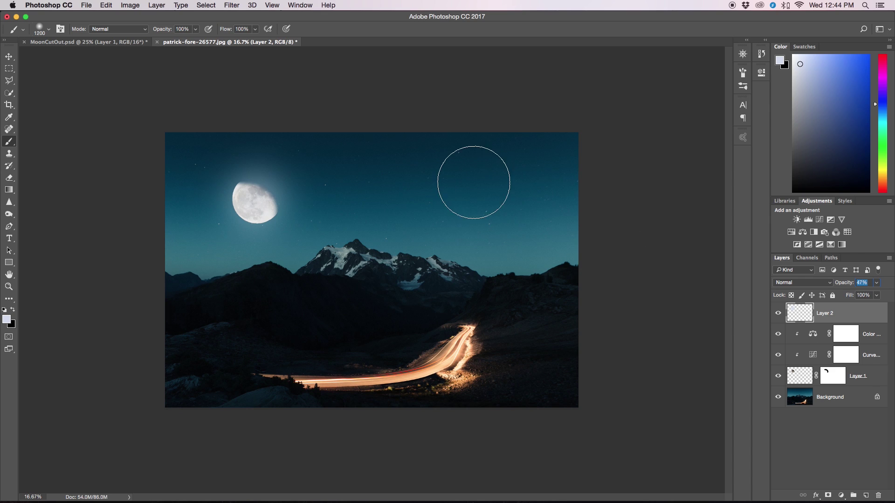
pyautogui.keyDown('super'); pyautogui.click(874, 378); pyautogui.keyUp('super')
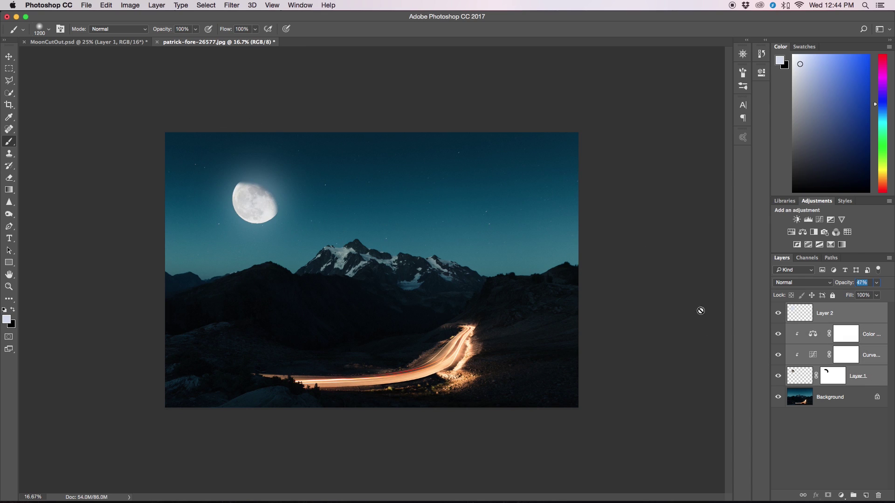
pyautogui.click(857, 317)
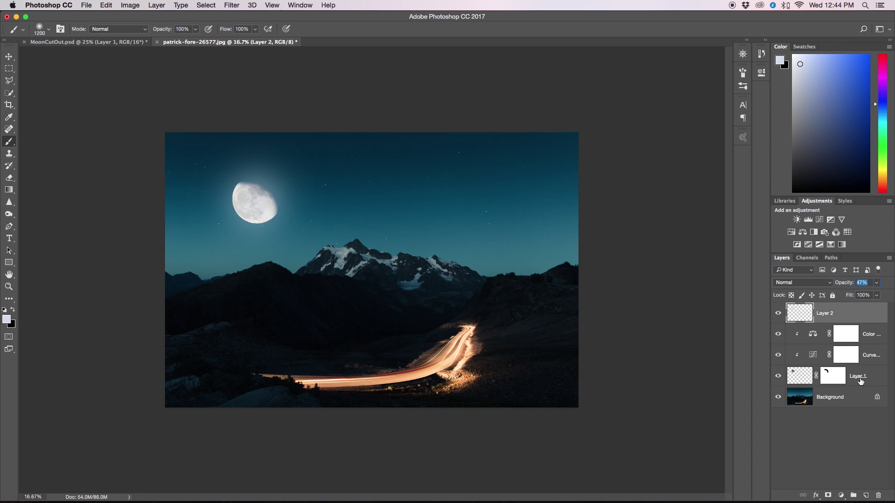
pyautogui.click(873, 368)
pyautogui.keyDown('shift'); pyautogui.click(857, 317); pyautogui.keyUp('shift')
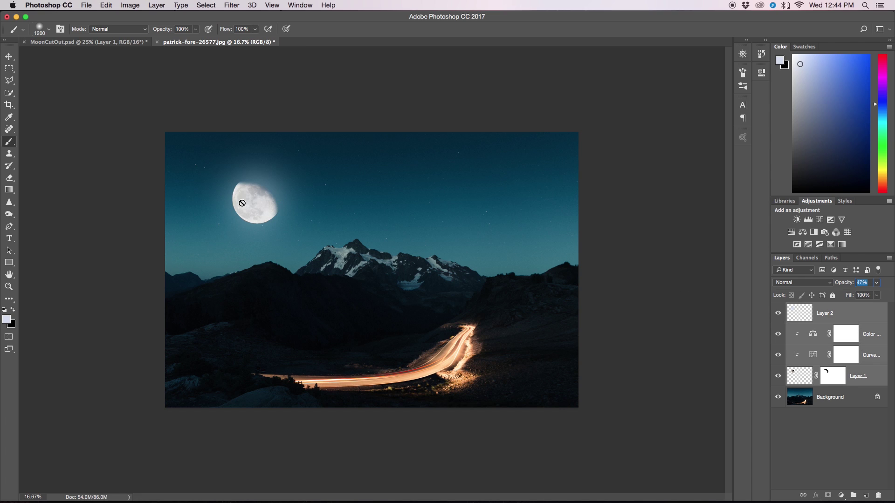
pyautogui.press('v')
pyautogui.moveTo(329, 276); pyautogui.dragTo(276, 243)
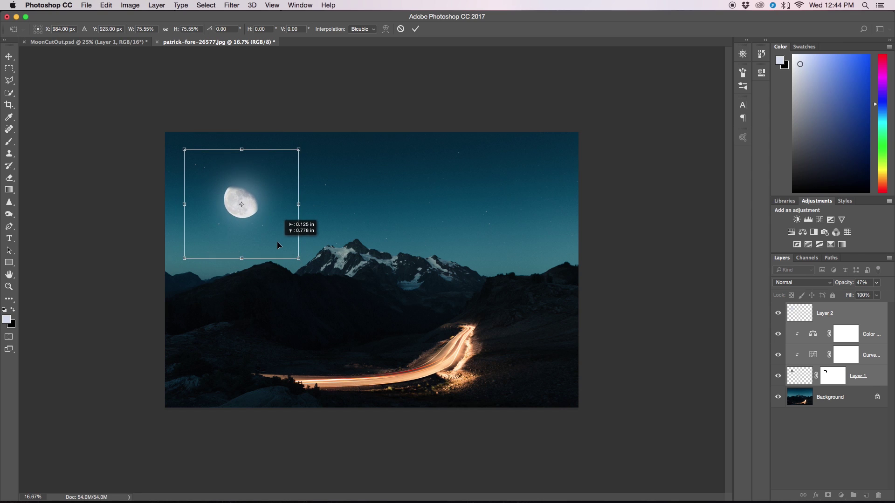
pyautogui.press('Return')
pyautogui.click(871, 377)
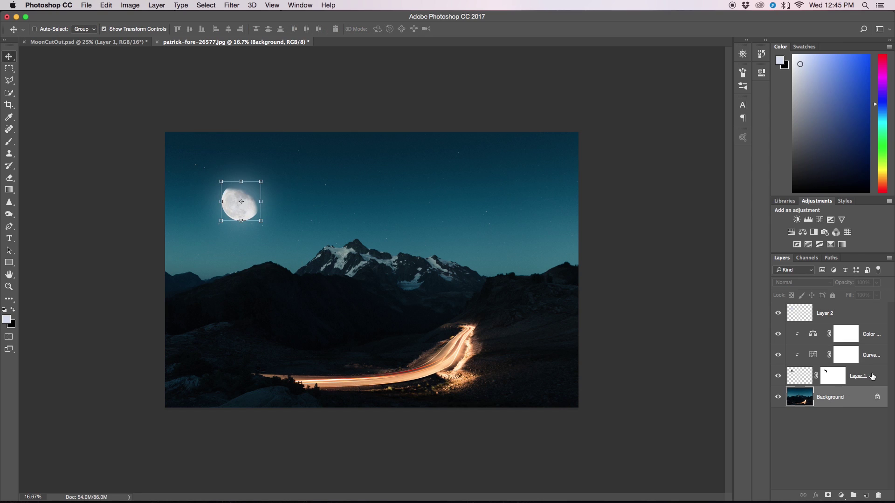
pyautogui.click(867, 322)
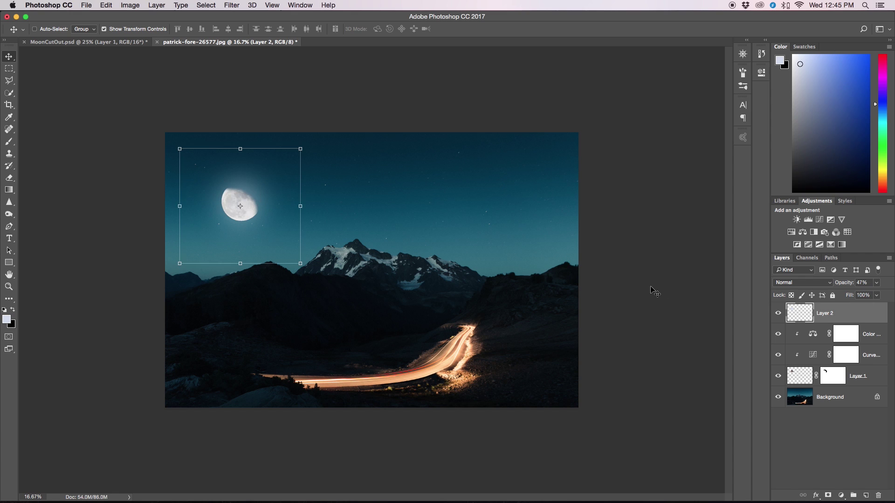
pyautogui.scroll(5, 314, 233)
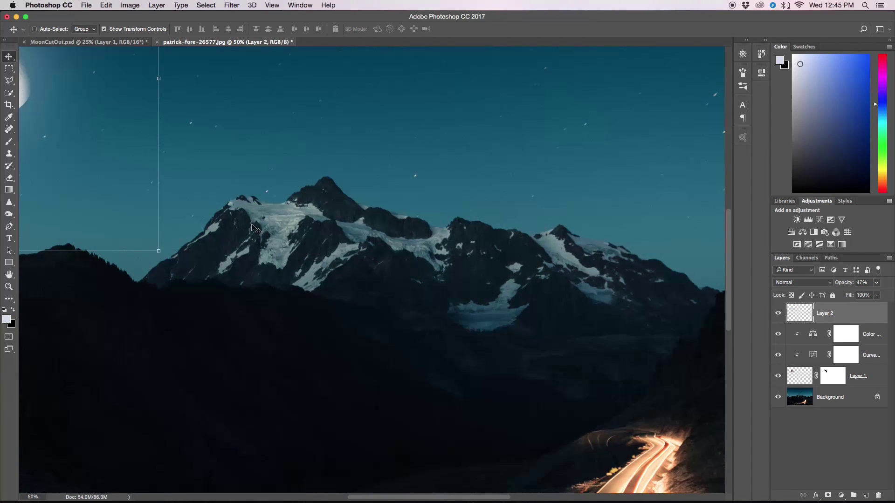
pyautogui.scroll(5, 239, 225)
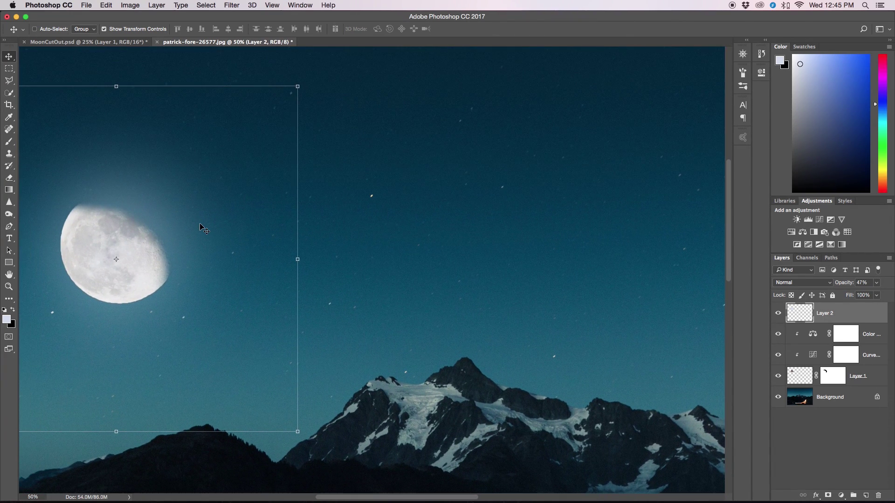
pyautogui.hscroll(-5, 198, 237)
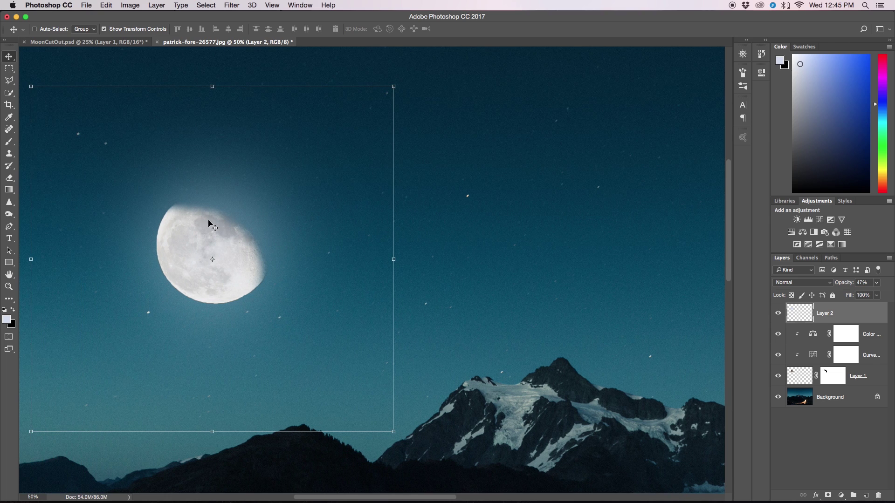
pyautogui.scroll(-4, 204, 217)
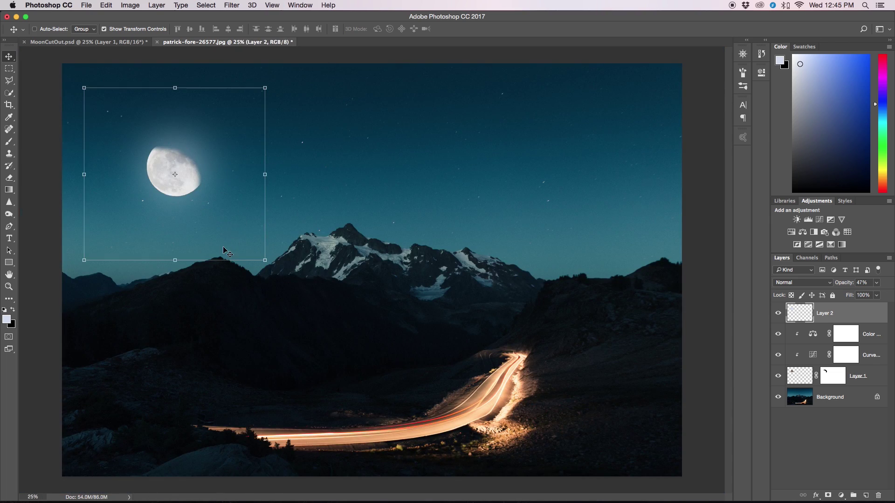
pyautogui.scroll(4, 184, 181)
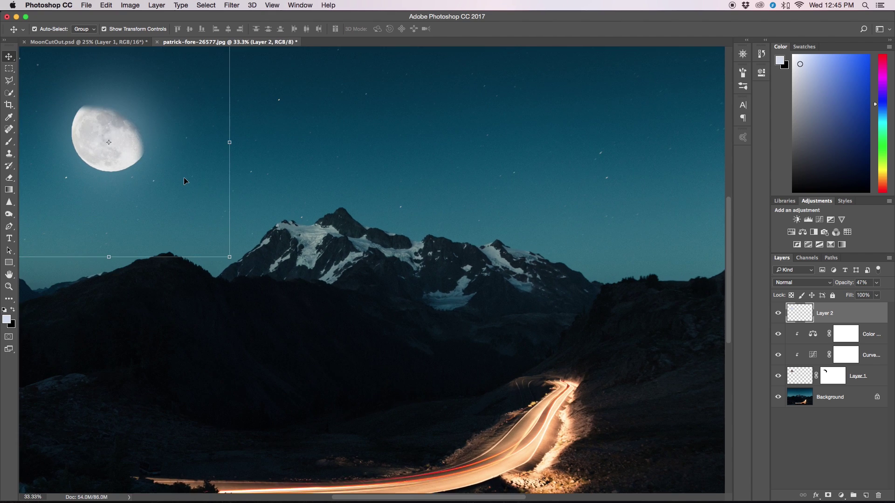
pyautogui.scroll(5, 185, 183)
pyautogui.hscroll(-3, 186, 183)
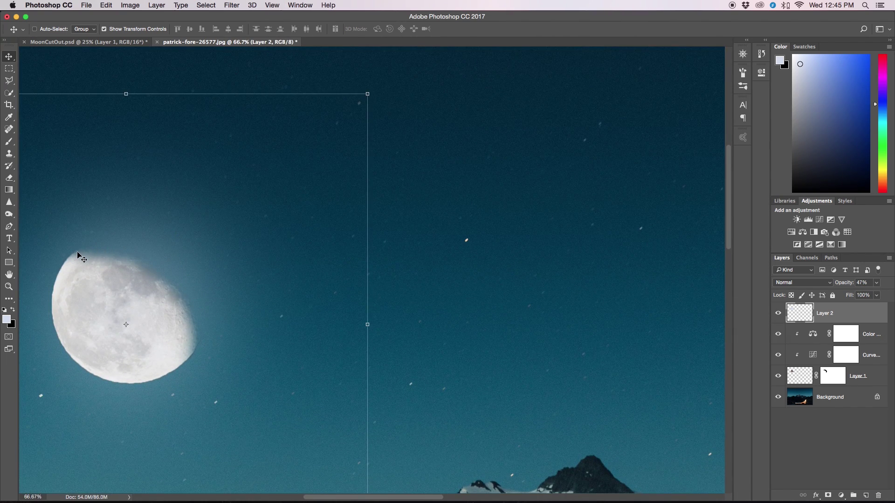
pyautogui.hscroll(-3, 78, 260)
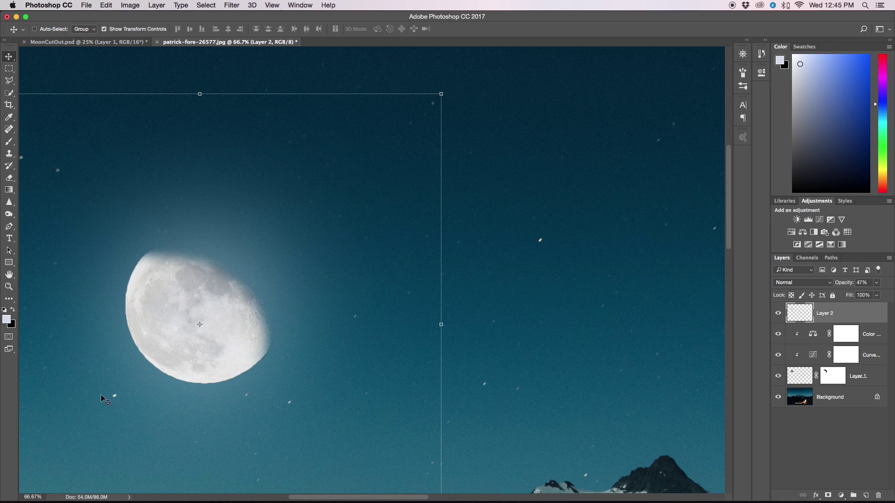
pyautogui.scroll(-3, 301, 328)
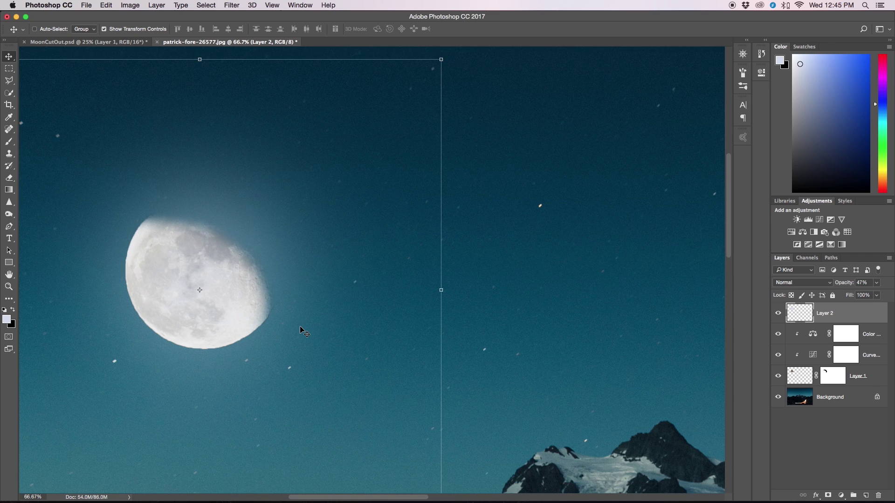
pyautogui.hscroll(-5, 301, 328)
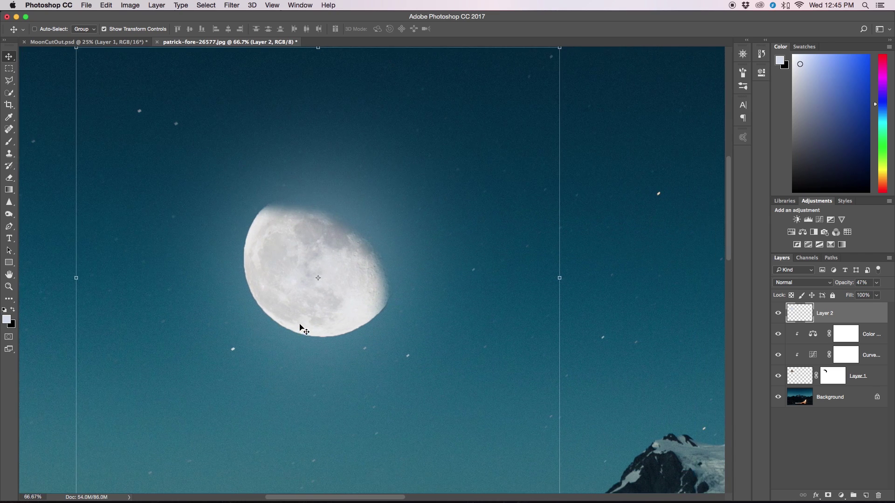
pyautogui.press('super+minus')
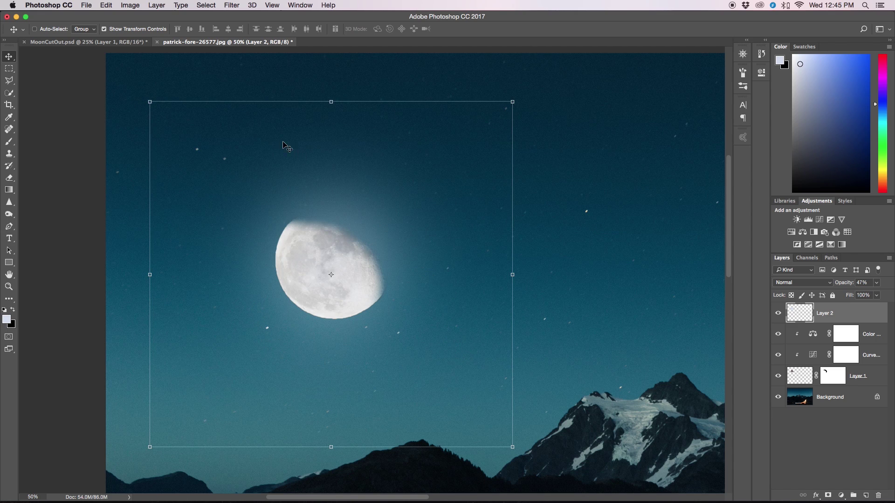
pyautogui.hscroll(2, 367, 218)
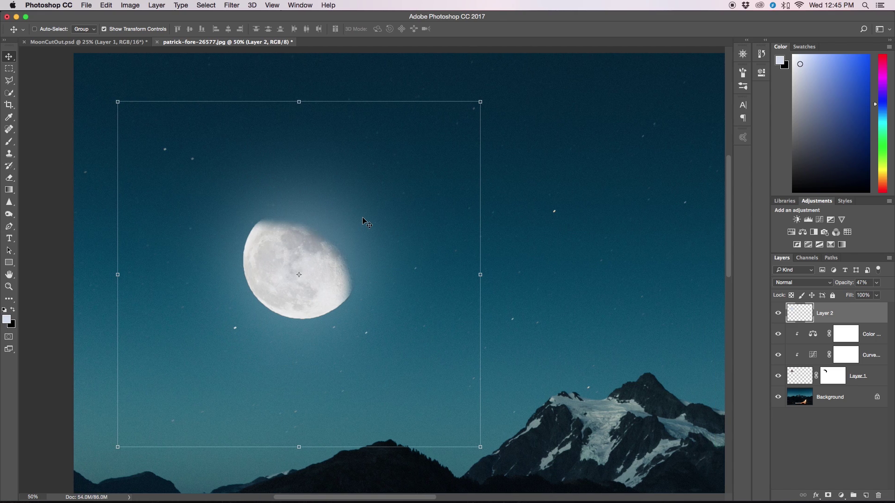
pyautogui.press('super+minus')
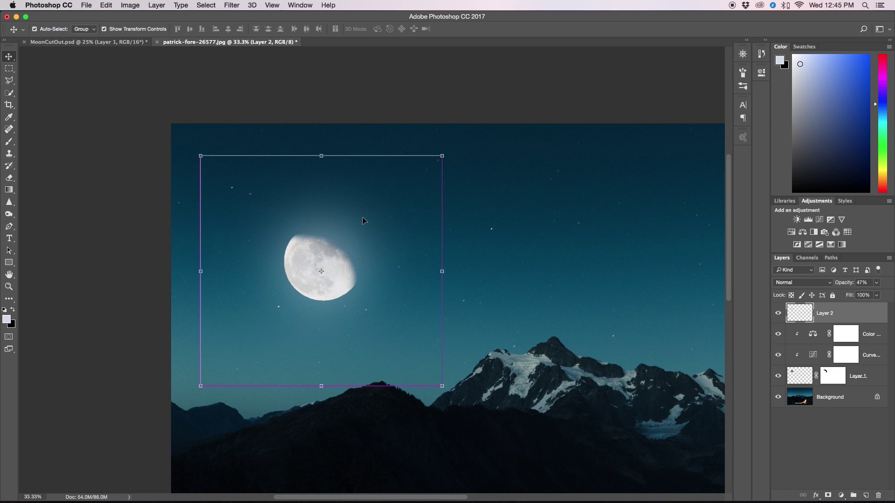
pyautogui.press('super+minus')
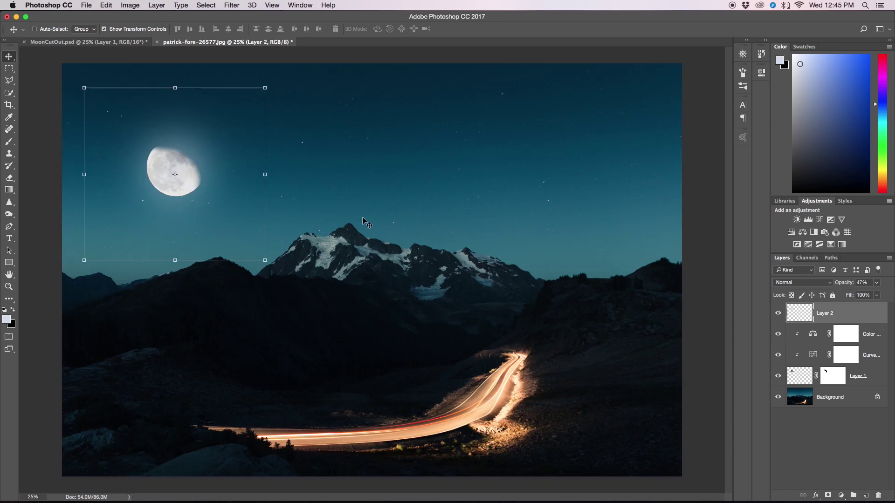
# Select the Background photo layer in the Layers panel.
pyautogui.click(847, 401)
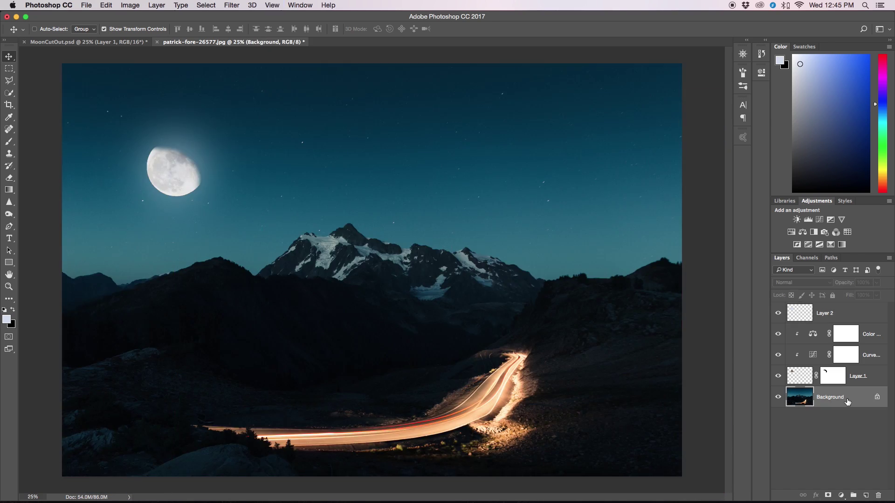